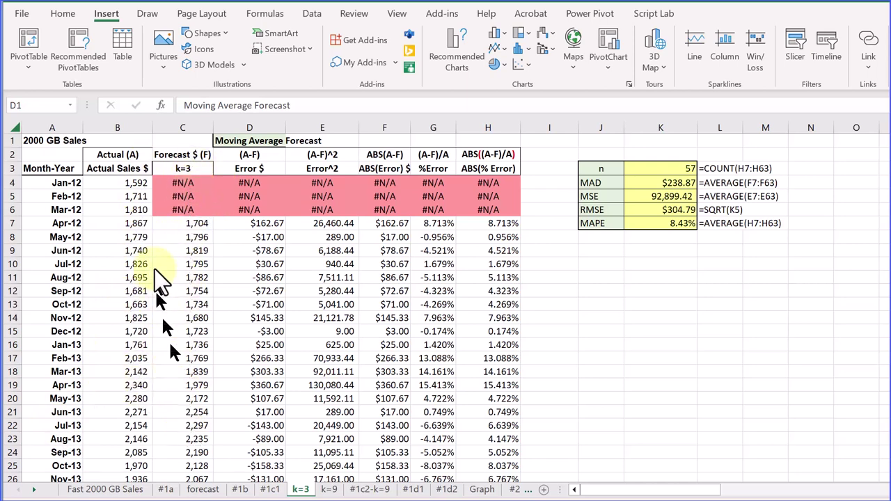
Select A3:C64 (Month-Year, Actual Sales, k=3) and insert a Line chart from All Charts.
left_click(48, 168)
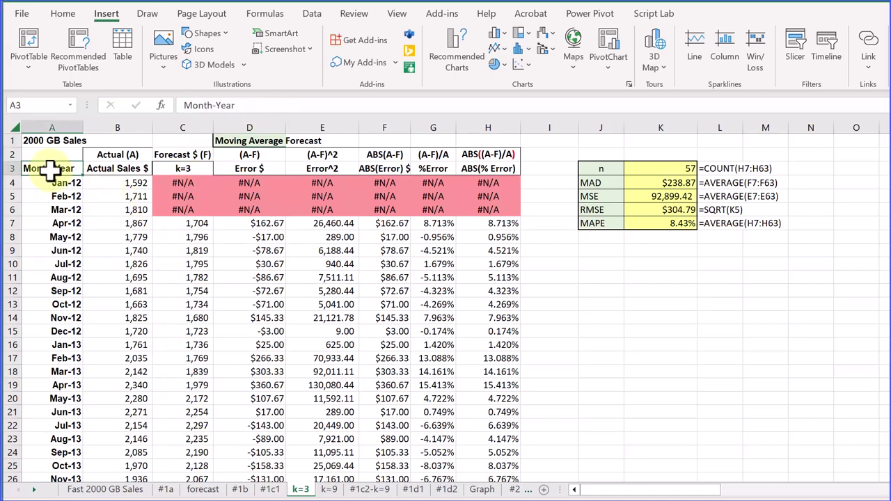
left_click_drag(49, 169, 179, 436)
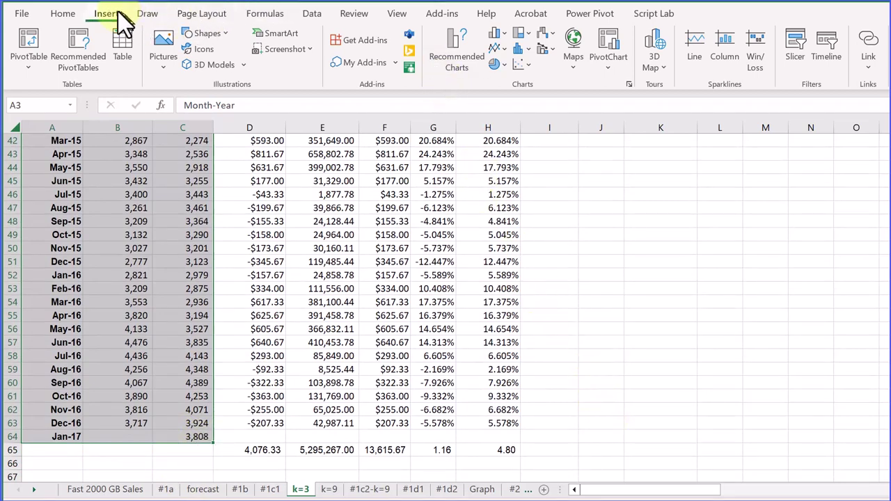
left_click(455, 35)
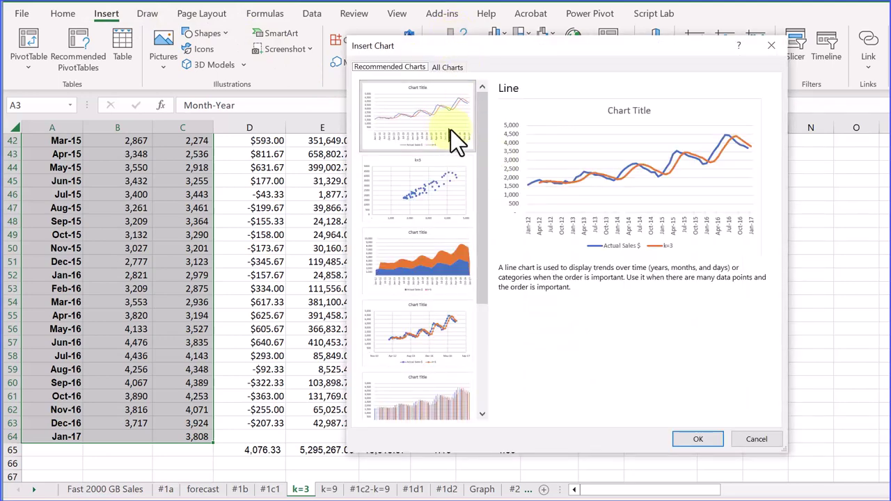
left_click(446, 67)
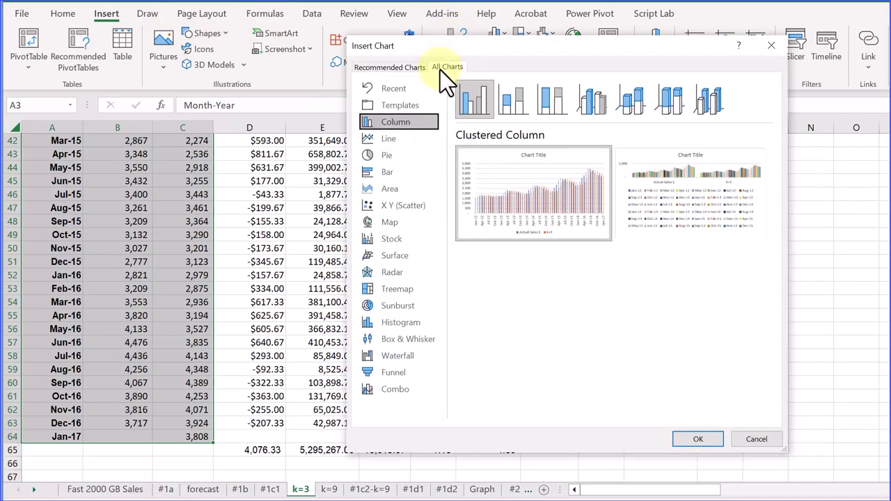
left_click(411, 138)
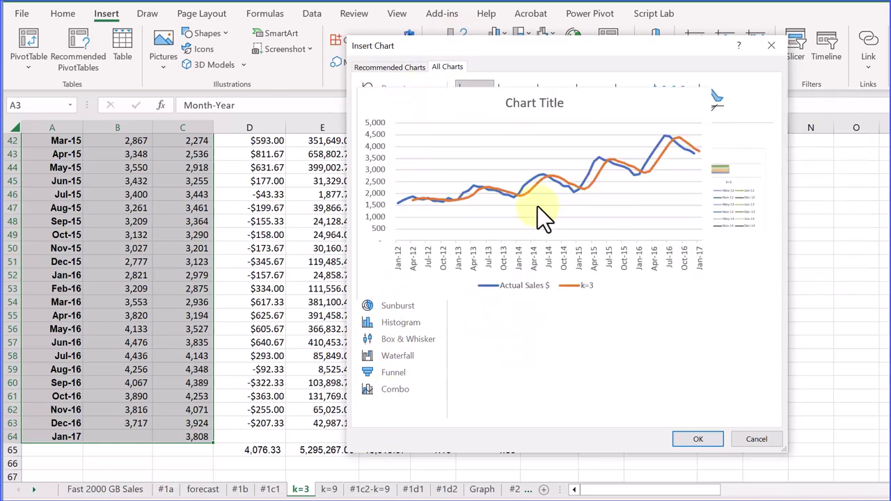
left_click(696, 442)
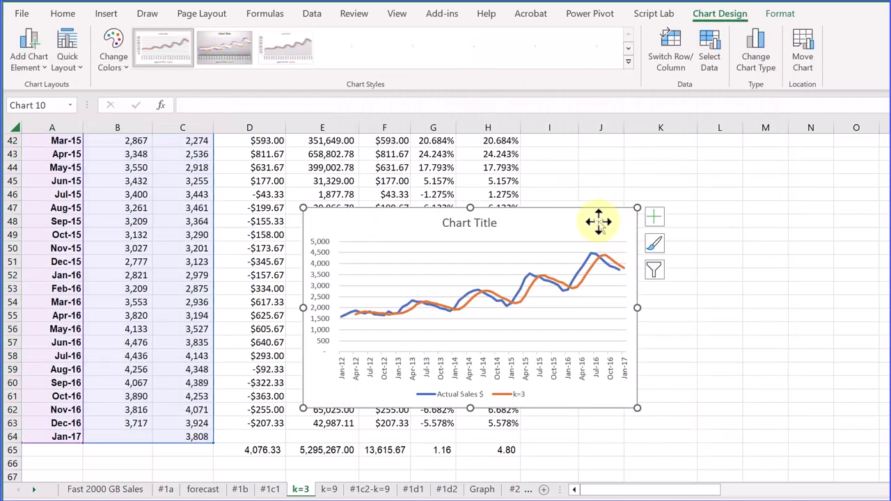
Restore the deleted line chart and place it beside the data, below the summary table.
key("Delete")
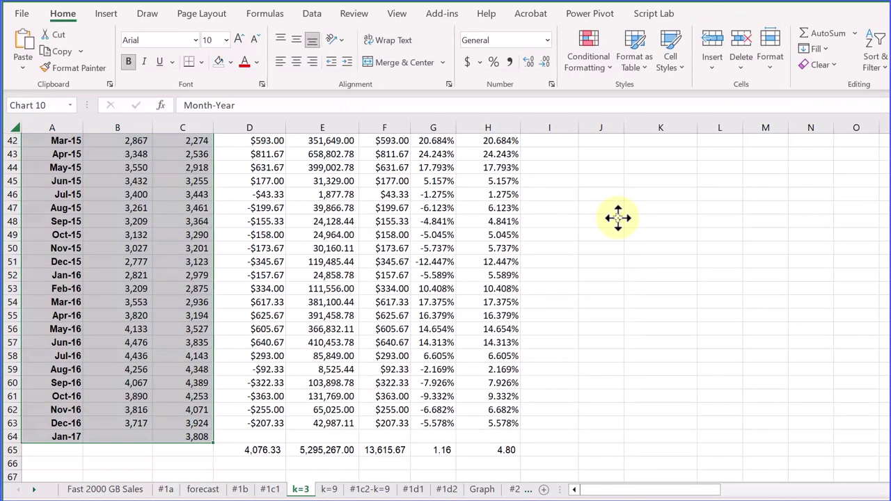
scroll(630, 219, "up", 12)
scroll(636, 221, "up", 2)
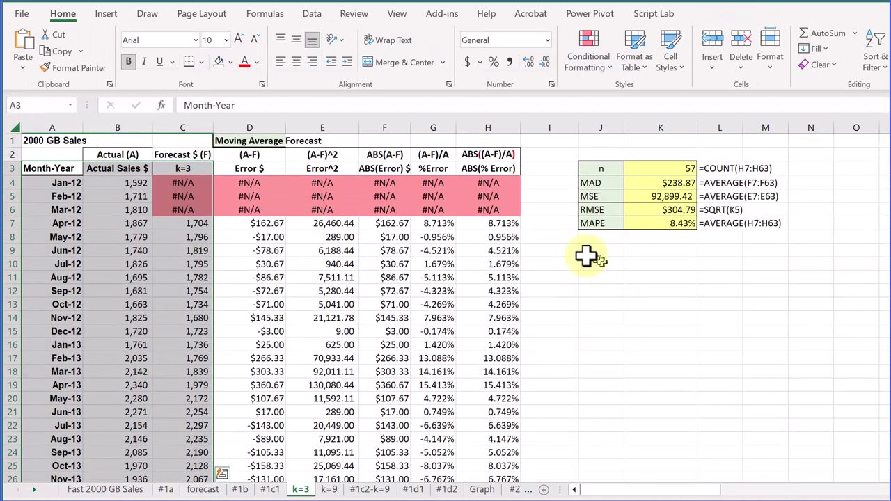
left_click(534, 254)
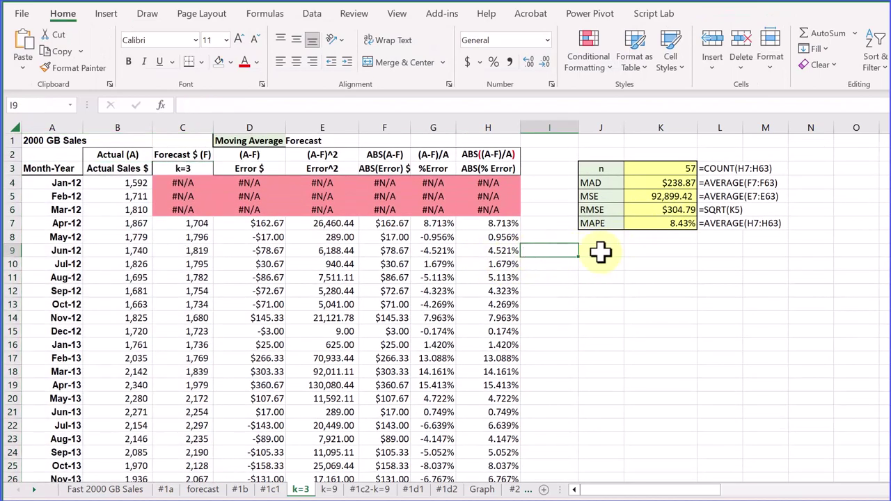
key("ctrl+z")
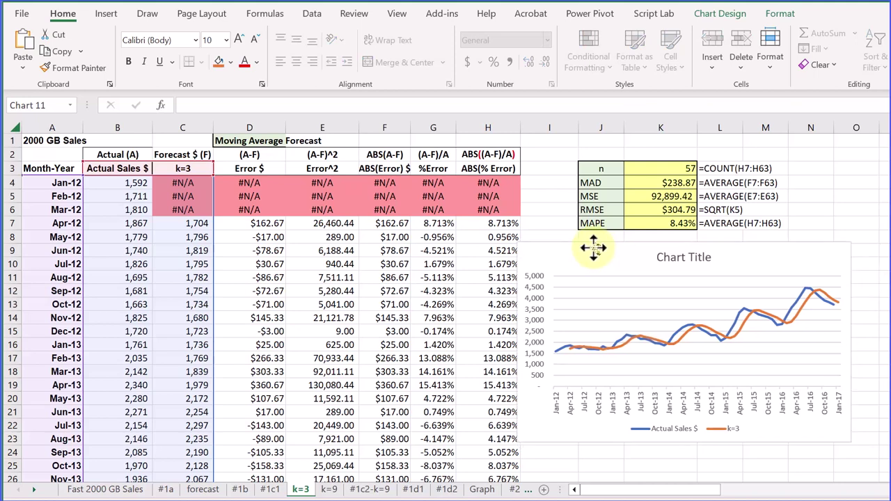
left_click_drag(594, 247, 450, 264)
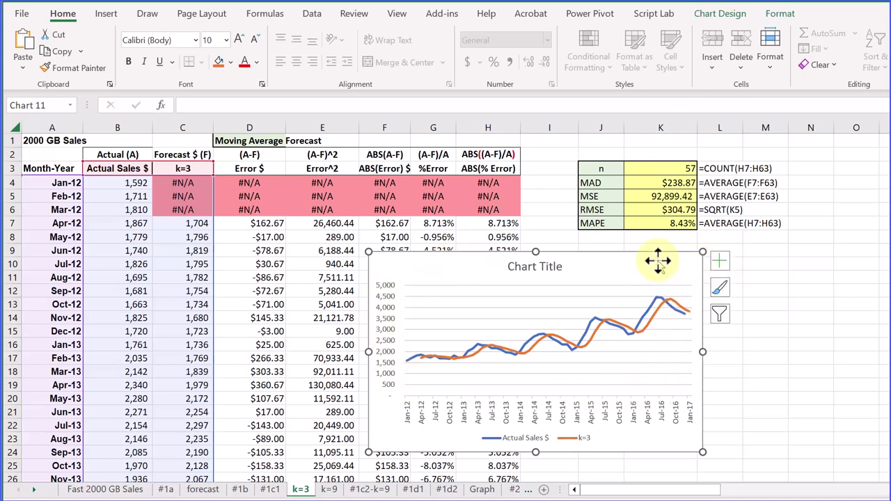
Add axis titles, remove the horizontal gridlines and resize the chart's plot area.
left_click(718, 268)
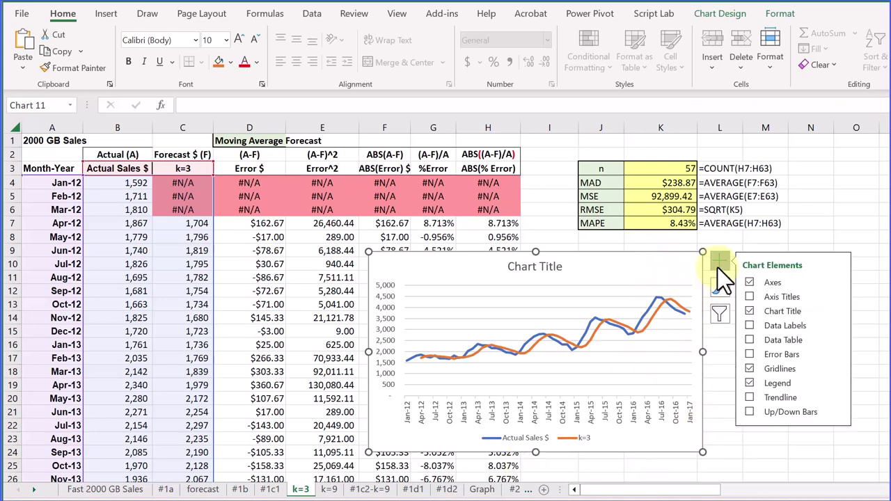
left_click(754, 293)
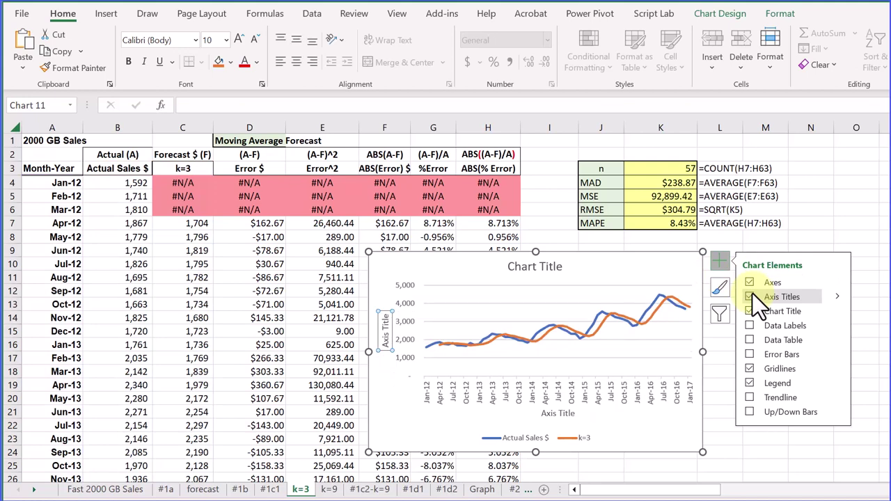
left_click(751, 369)
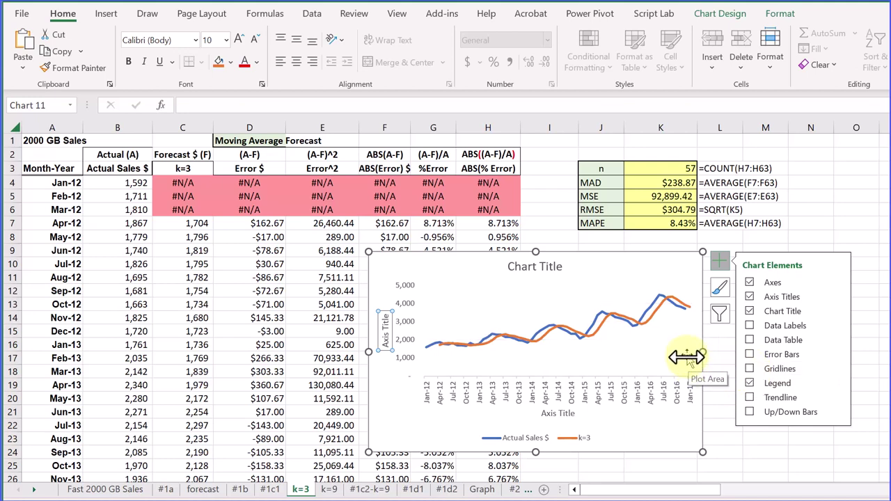
left_click_drag(686, 361, 625, 327)
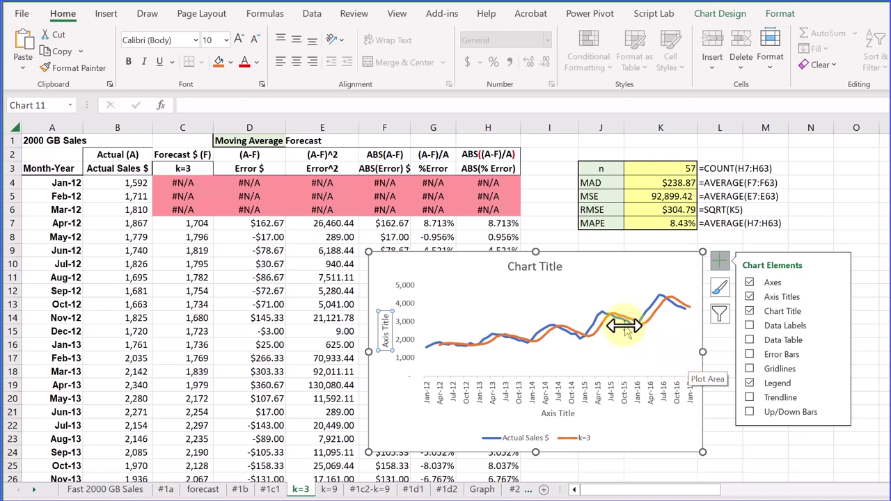
left_click(532, 271)
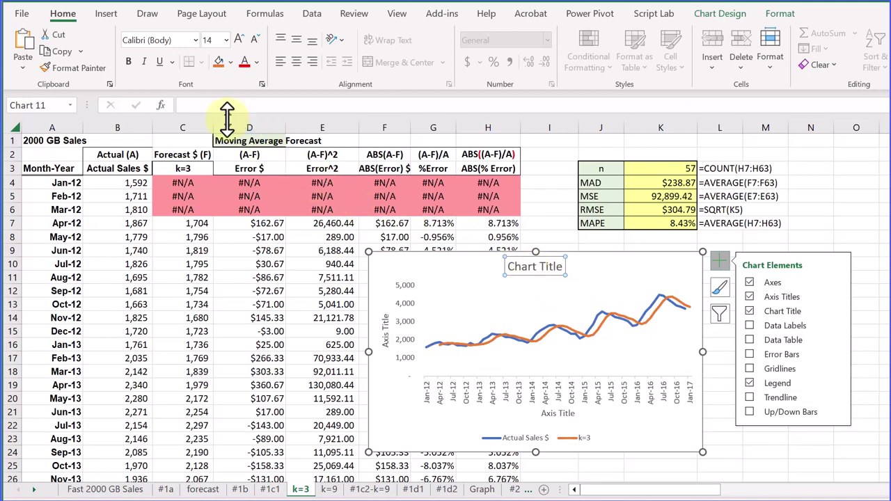
Link the chart title to cell D1 so it reads Moving Average Forecast.
left_click(202, 108)
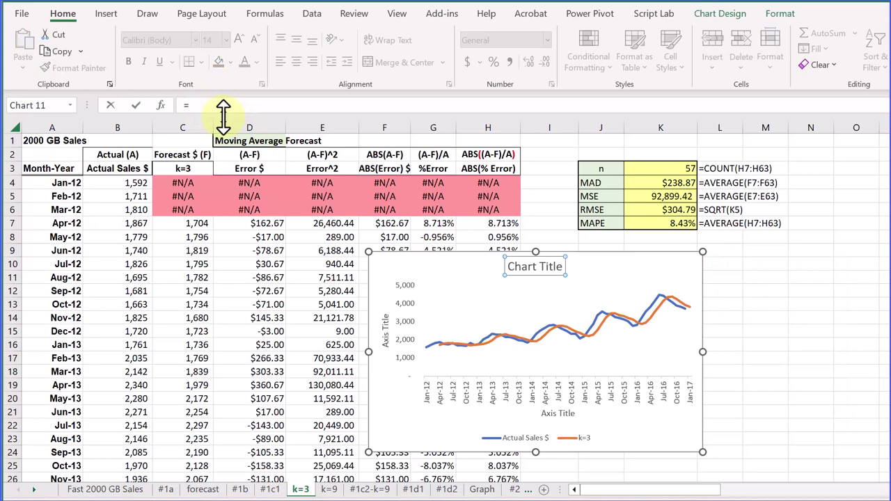
type("=")
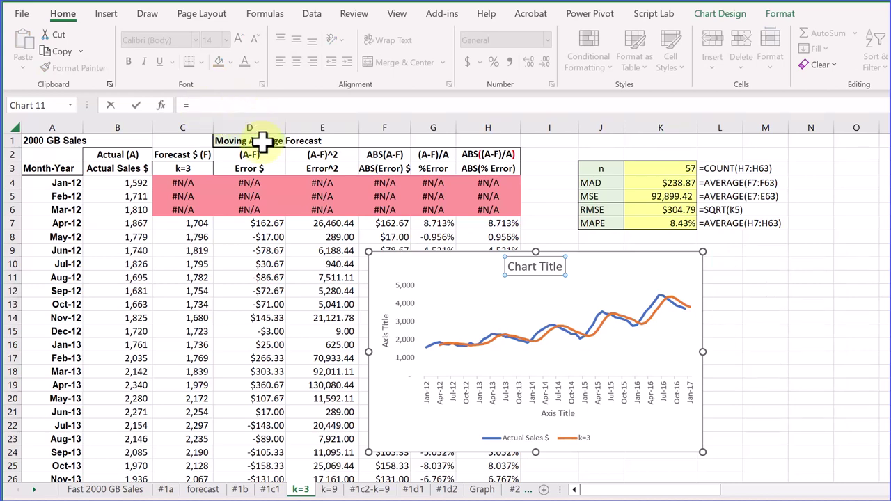
left_click(261, 141)
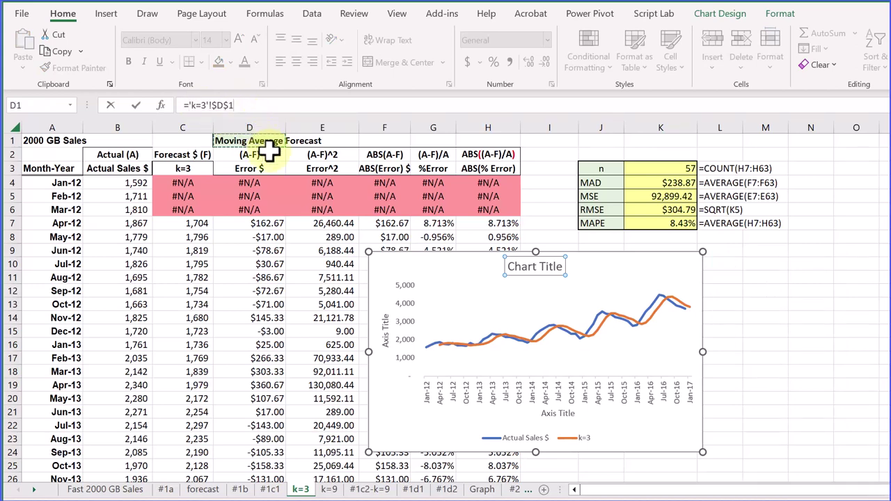
key("Return")
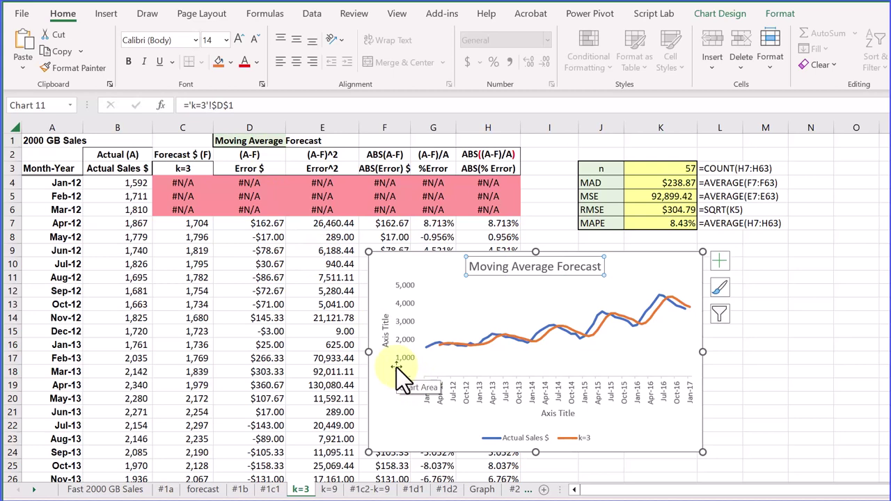
Link the horizontal axis title to cell A3 so it reads Month-Year.
left_click(543, 416)
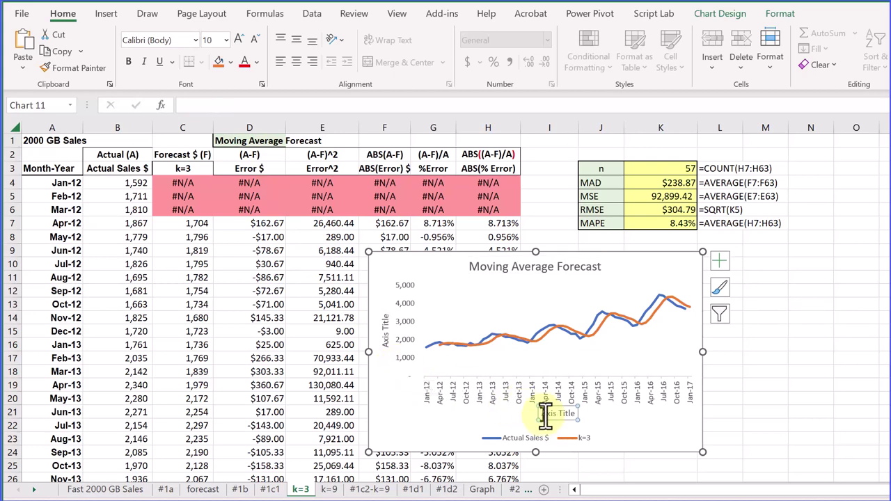
left_click(218, 103)
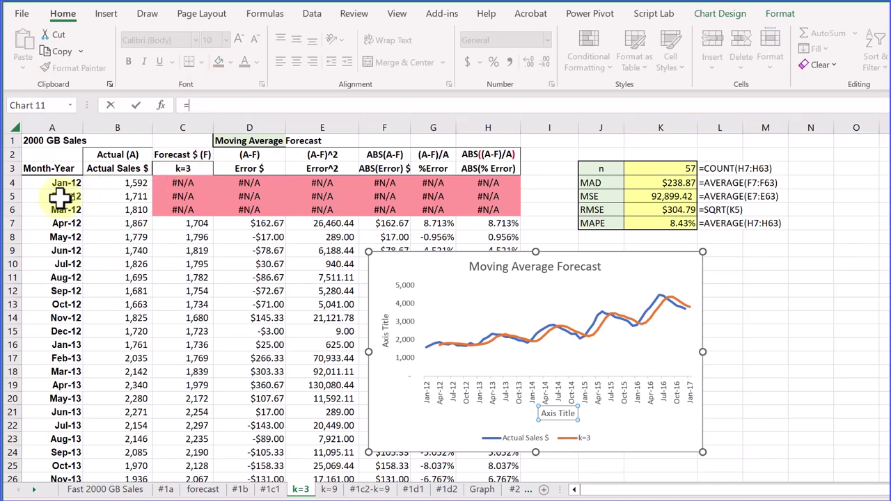
left_click(40, 168)
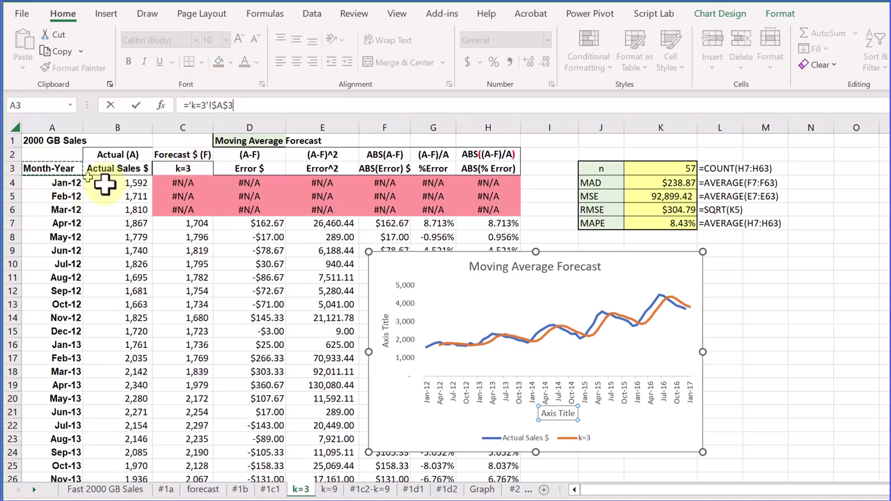
key("Return")
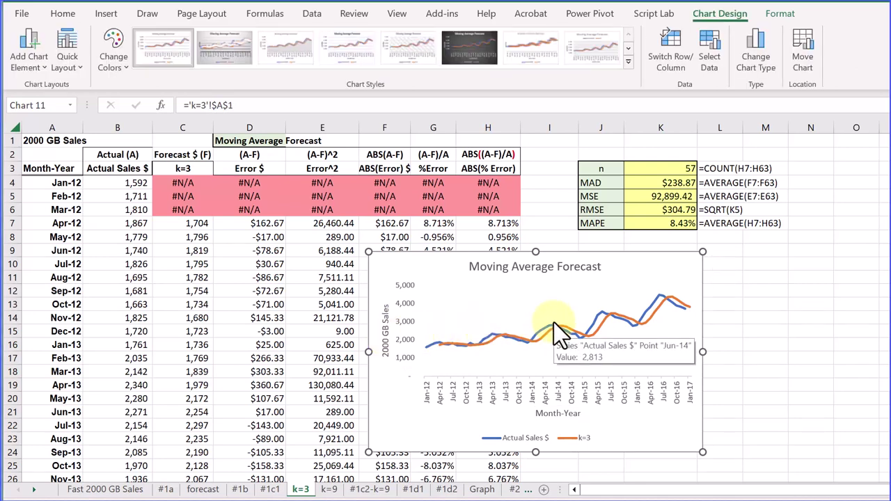
Resize the plot area so the vertical axis shows labels every 500, from 500 to 5,000.
left_click_drag(554, 323, 592, 327)
left_click(578, 308)
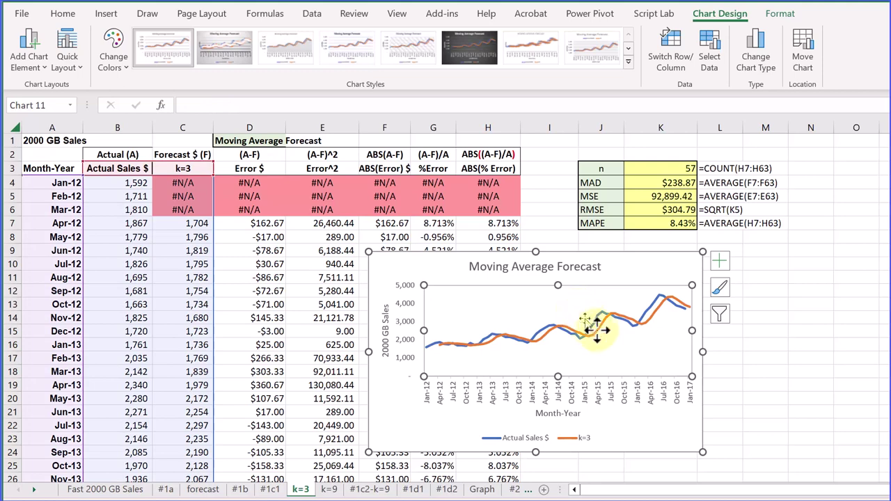
left_click_drag(527, 344, 656, 318)
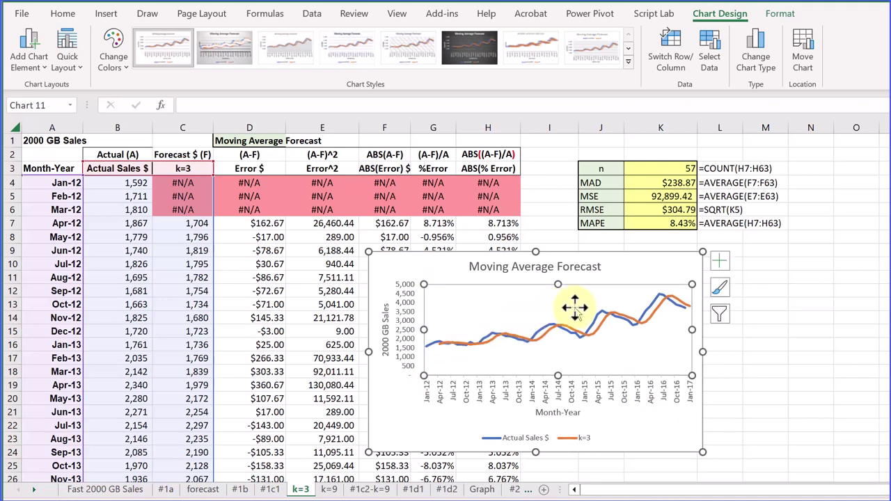
Open the chart's Select Data Source window and move it clear of the chart.
right_click(576, 308)
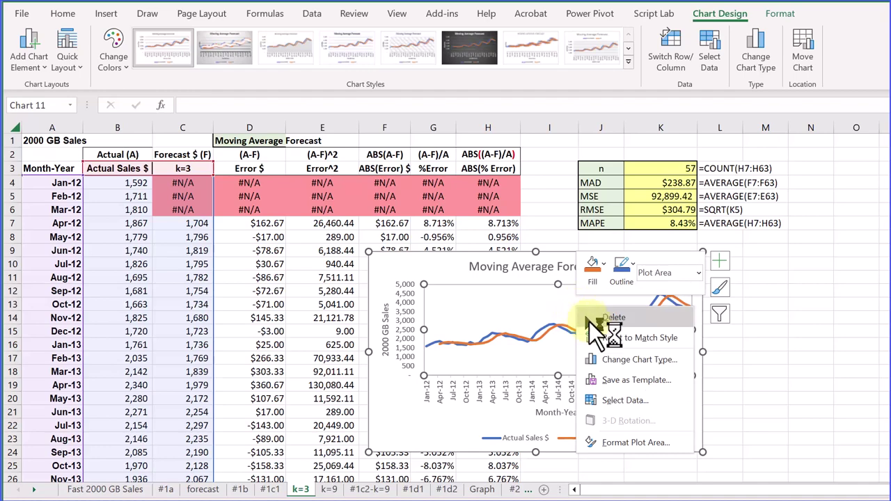
left_click(650, 399)
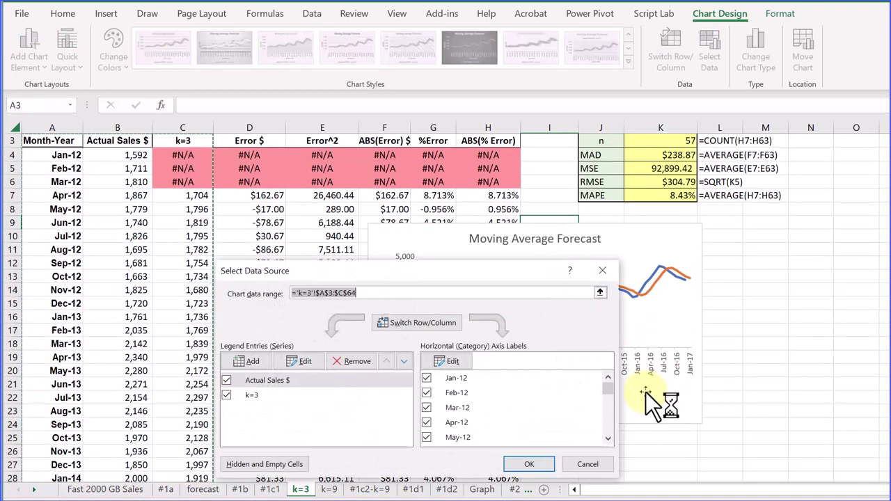
left_click_drag(448, 274, 579, 220)
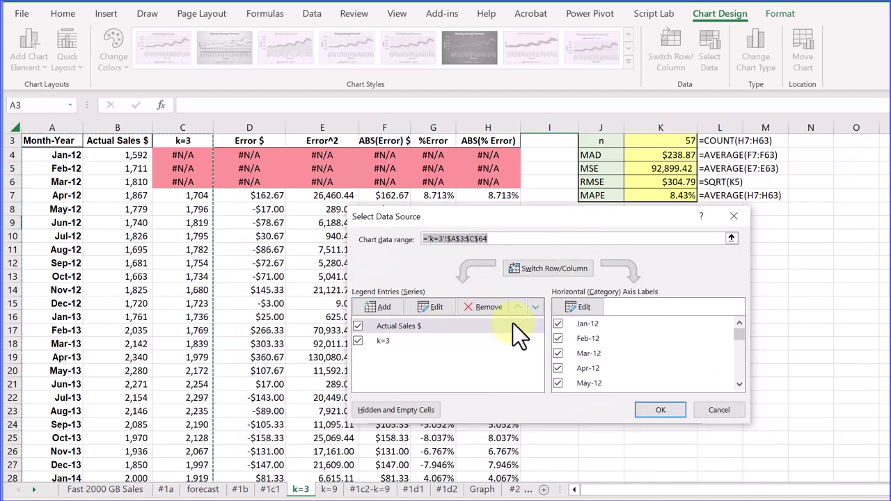
Add a k=9 series named from 'k=9'!C3 with values 'k=9'!C4:C64.
left_click(397, 306)
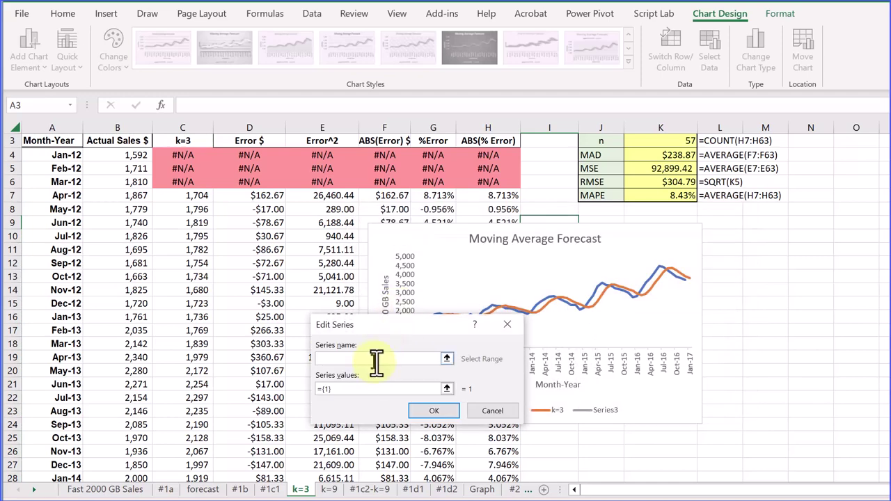
left_click(331, 490)
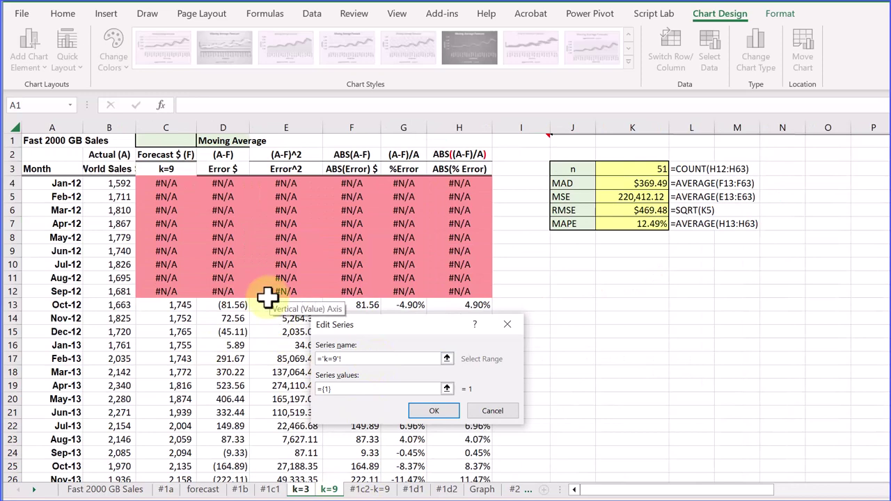
left_click(162, 165)
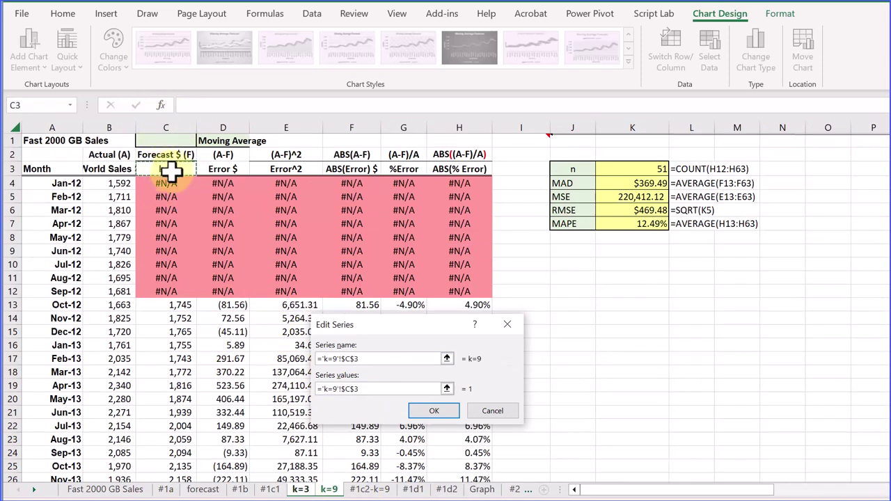
left_click(367, 390)
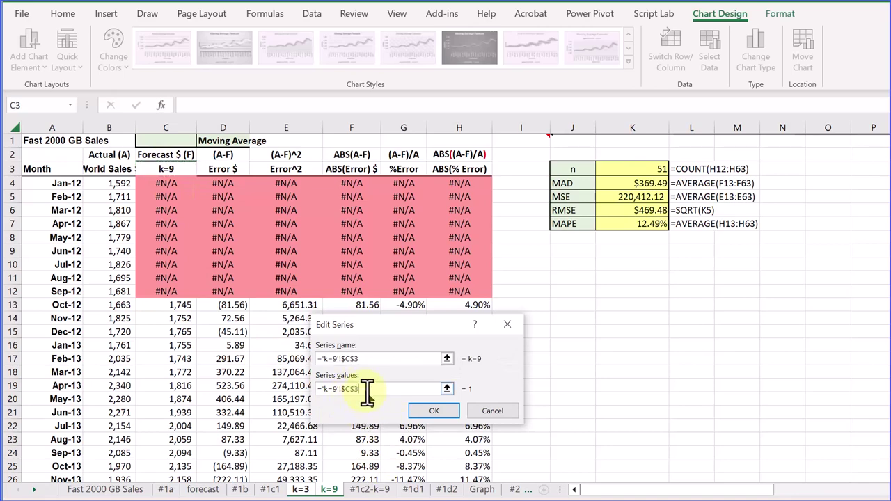
left_click_drag(367, 390, 329, 394)
key("BackSpace")
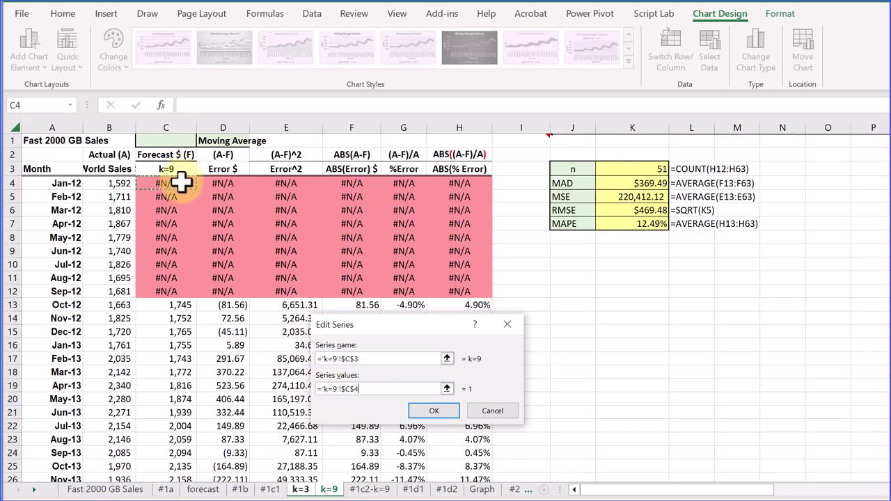
left_click_drag(183, 181, 184, 424)
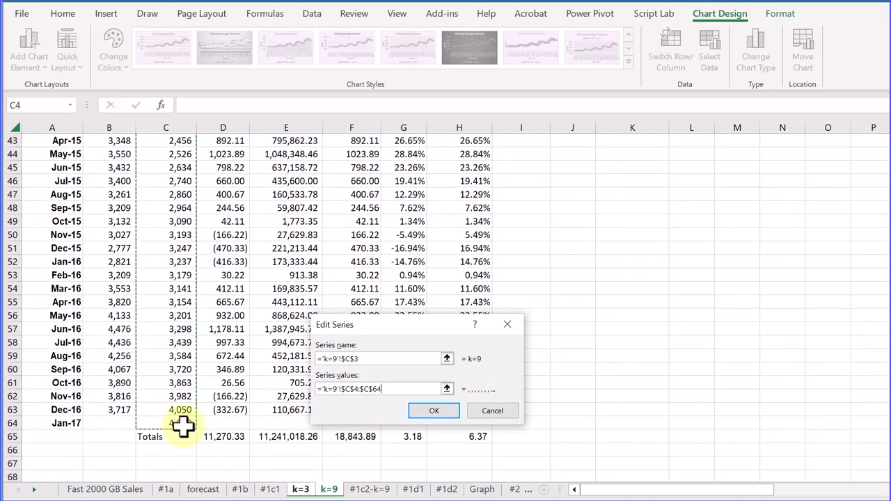
left_click(445, 410)
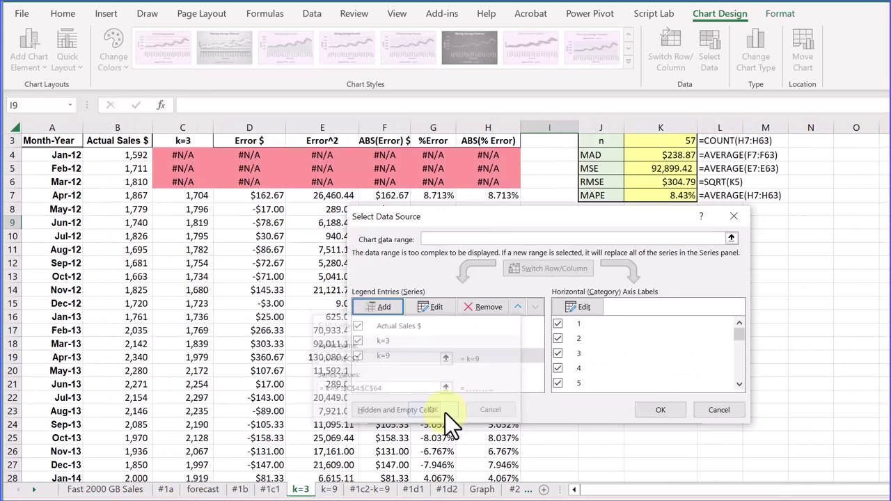
Apply the data source changes and deselect the chart to view all three lines.
left_click(670, 414)
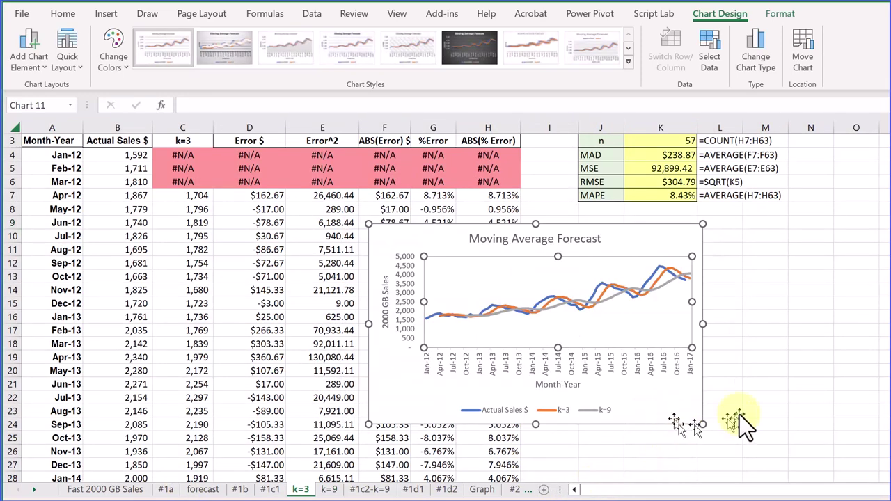
left_click(760, 423)
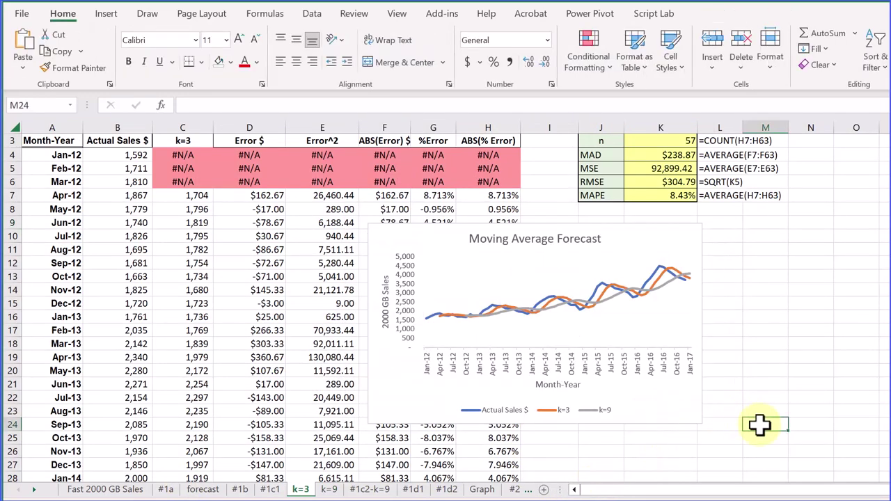